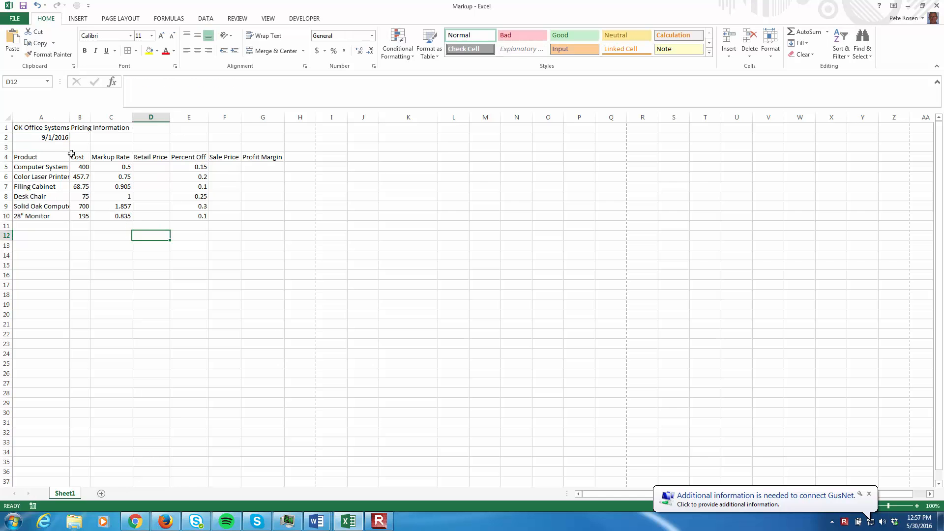
Examine the pricing sheet's title, date, Cost and Markup Rate columns, and the empty Retail Price cell for Computer System.
{"action": "left_click", "coordinate": [39, 127]}
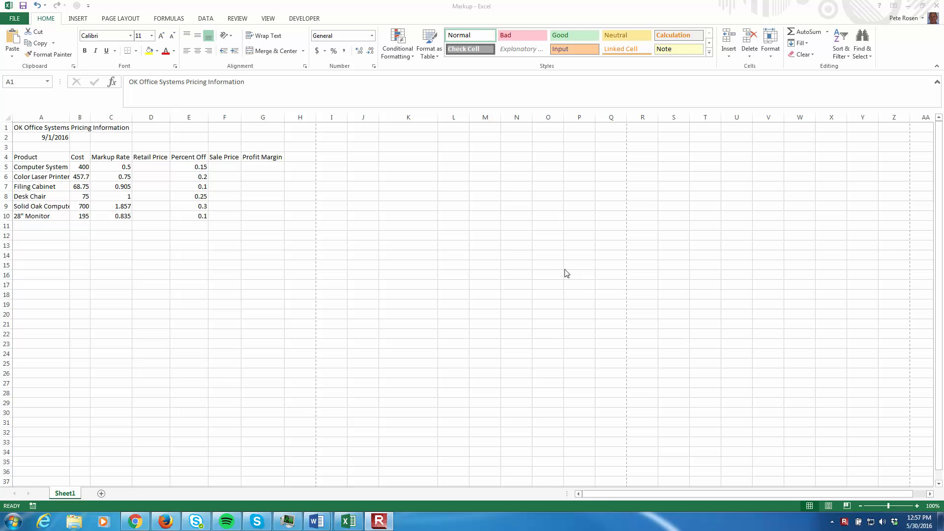
{"action": "left_click", "coordinate": [153, 167]}
{"action": "left_click", "coordinate": [153, 167]}
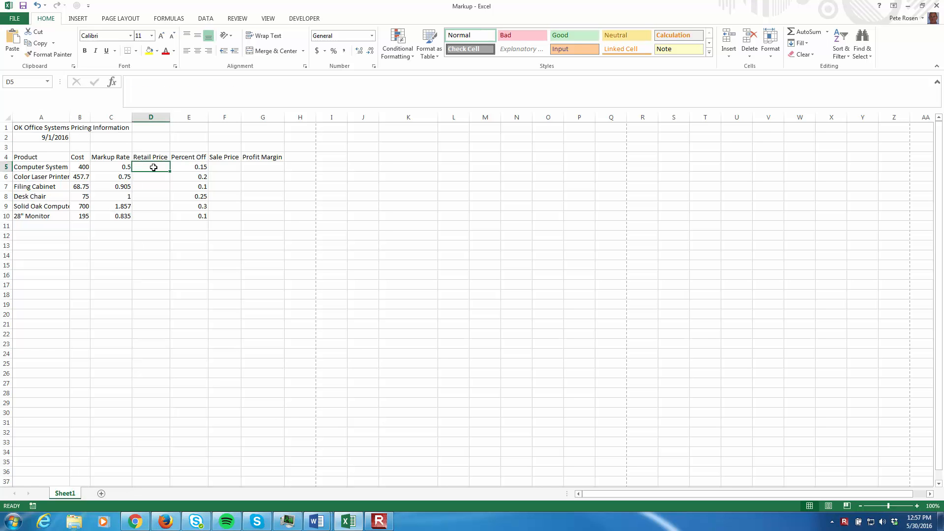
{"action": "left_click", "coordinate": [36, 126]}
{"action": "left_click_drag", "start_coordinate": [82, 168], "coordinate": [190, 216]}
{"action": "left_click", "coordinate": [53, 138]}
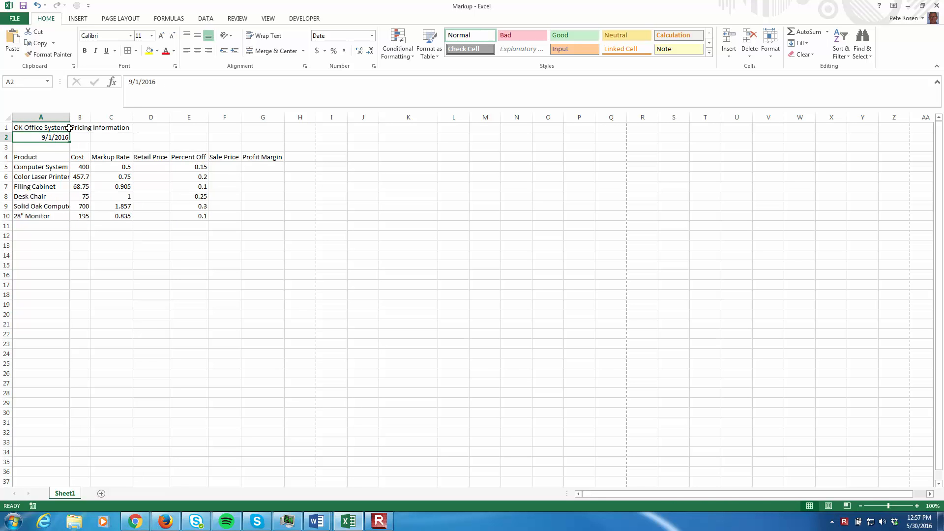
{"action": "left_click", "coordinate": [87, 165]}
{"action": "left_click", "coordinate": [155, 168]}
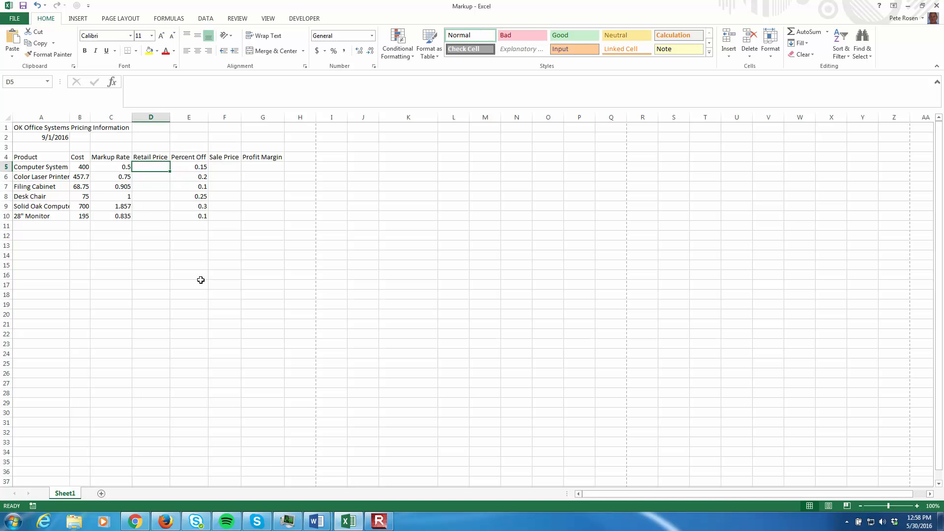
{"action": "left_click", "coordinate": [79, 157]}
{"action": "left_click_drag", "start_coordinate": [81, 175], "coordinate": [80, 218]}
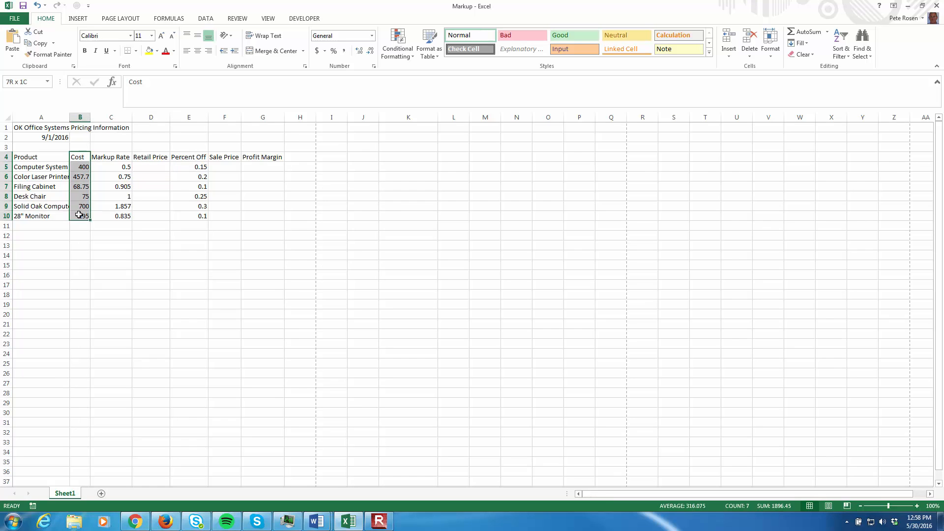
{"action": "left_click", "coordinate": [165, 268]}
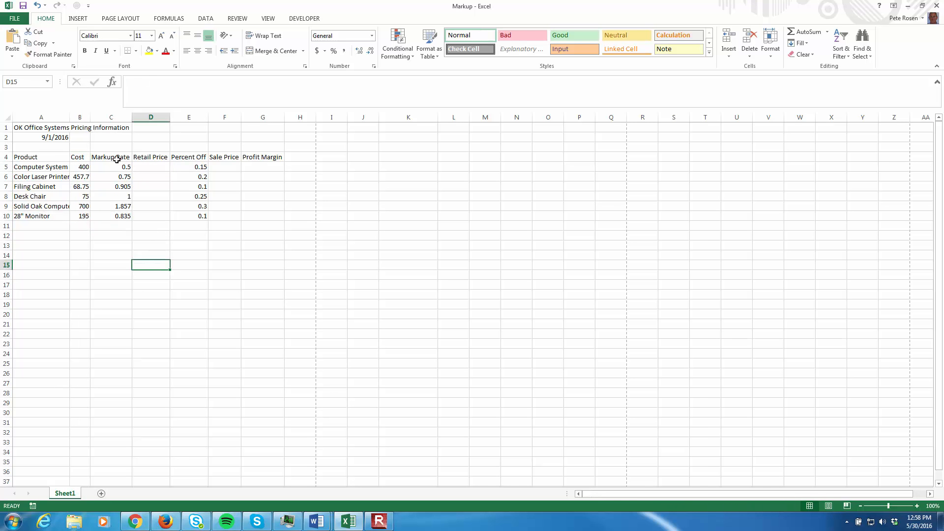
{"action": "left_click_drag", "start_coordinate": [123, 156], "coordinate": [126, 216]}
Enter the hard-coded retail price formula =400*(1+0.5) for Computer System in D5.
{"action": "left_click", "coordinate": [155, 166]}
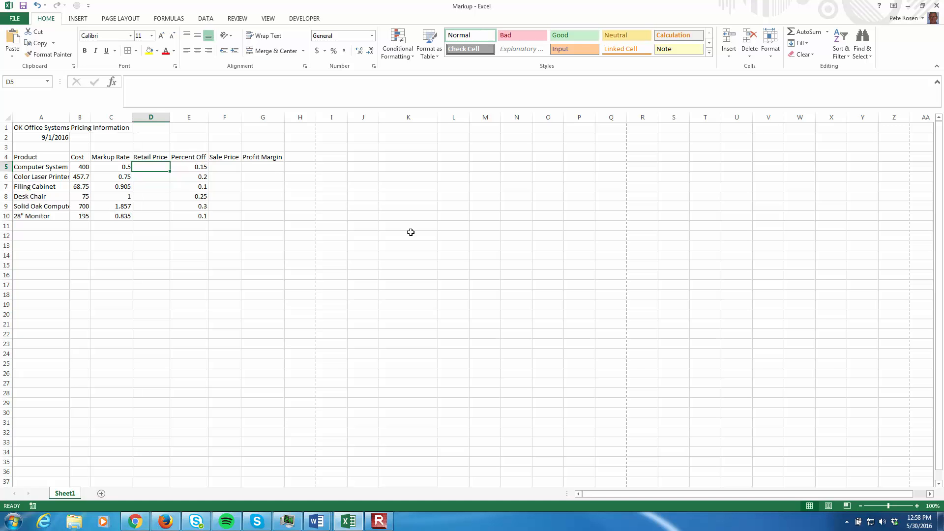
{"action": "type", "text": "=400"}
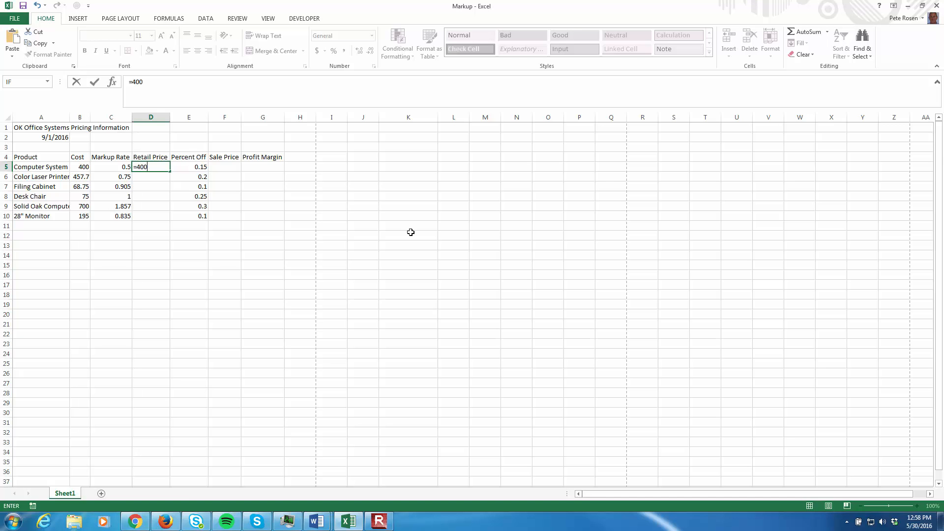
{"action": "type", "text": "*(1+"}
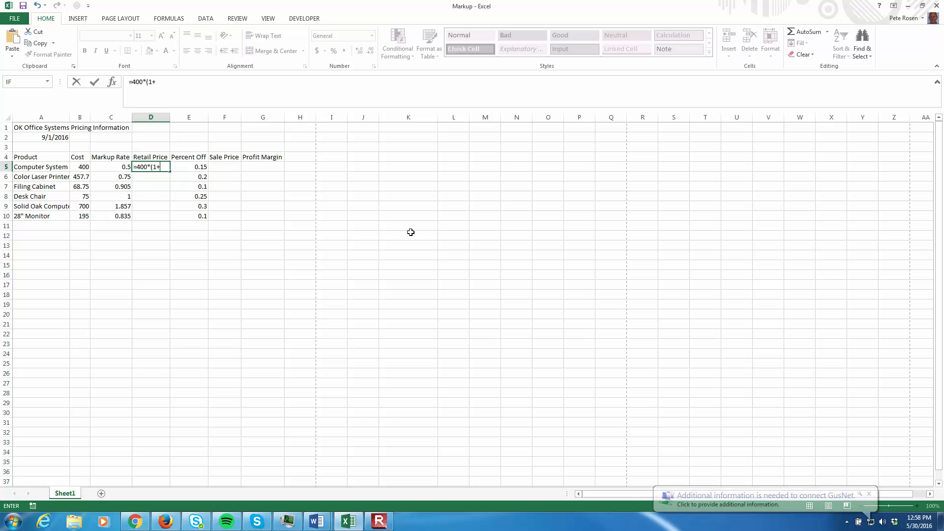
{"action": "type", "text": "0.5)"}
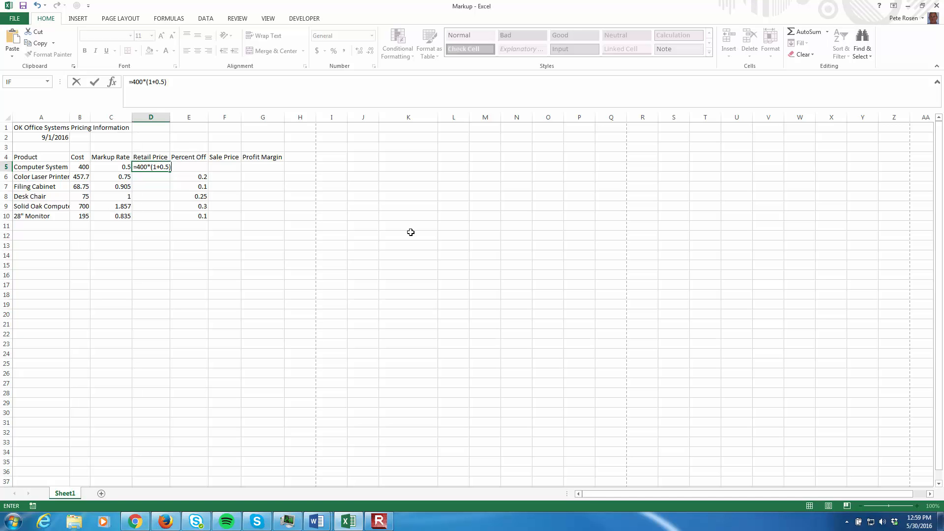
{"action": "key", "text": "Return"}
{"action": "key", "text": "Up"}
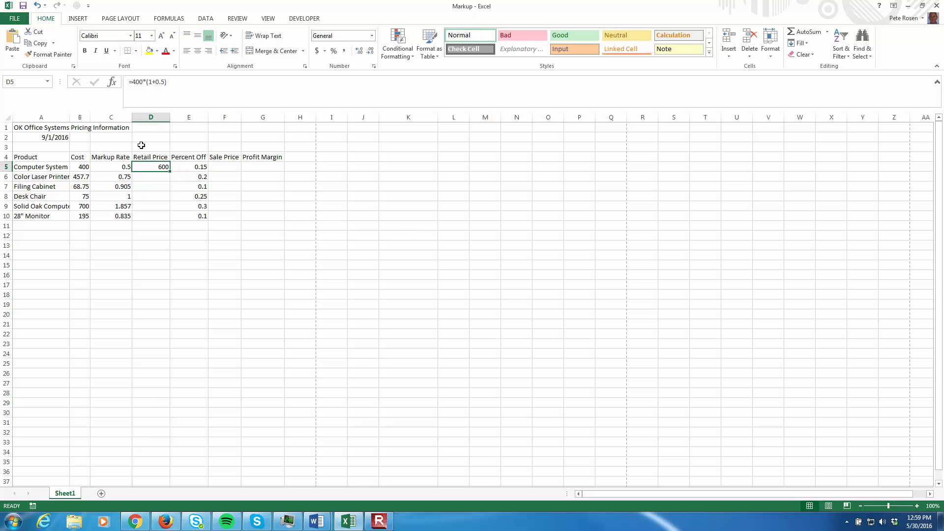
Widen the Retail Price column slightly, with D6 selected.
{"action": "left_click", "coordinate": [152, 178]}
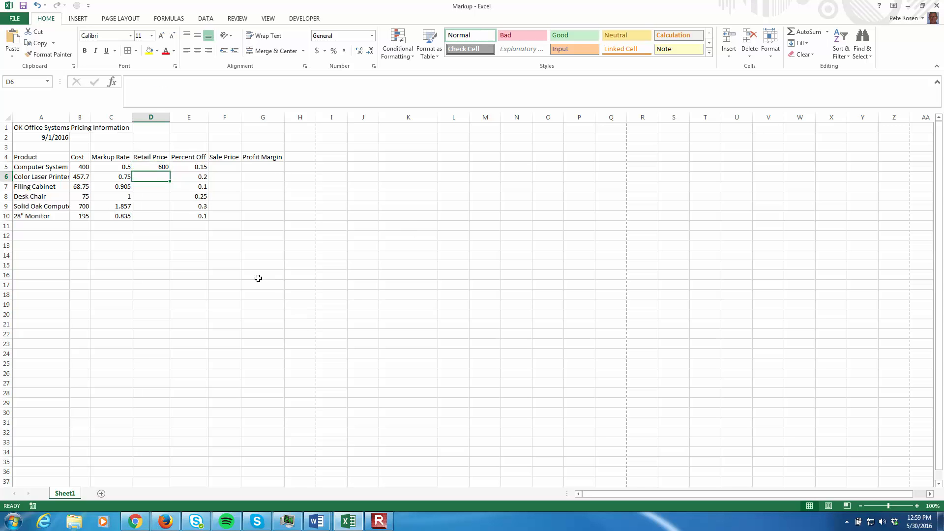
{"action": "left_click_drag", "start_coordinate": [170, 117], "coordinate": [183, 117]}
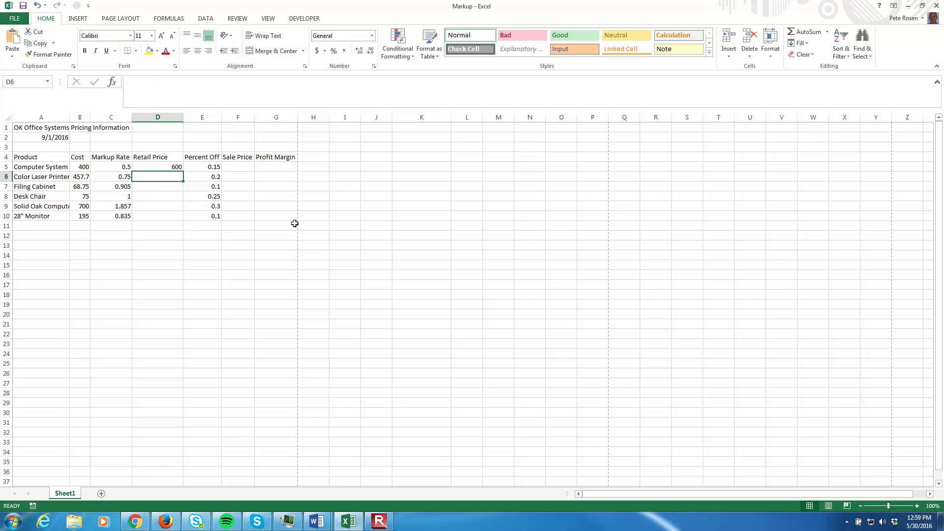
Enter the hard-coded retail price formula =457.7*(1+0.75) for Color Laser Printer in D6.
{"action": "type", "text": "=457.7"}
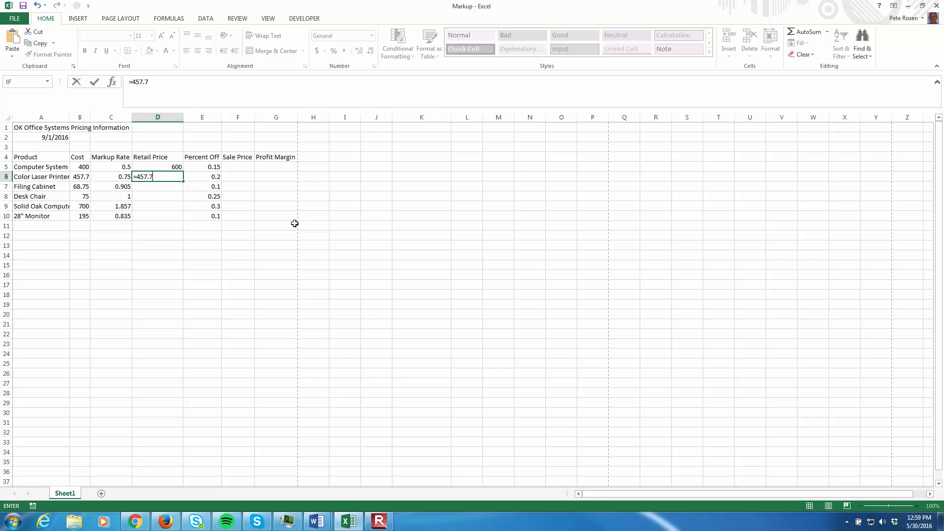
{"action": "type", "text": "*(1+0.75)"}
{"action": "key", "text": "Return"}
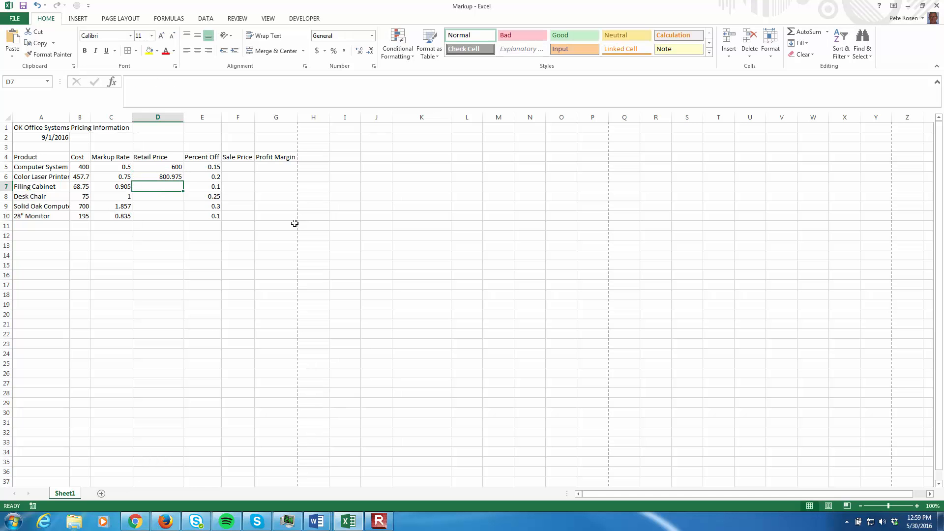
{"action": "key", "text": "Up"}
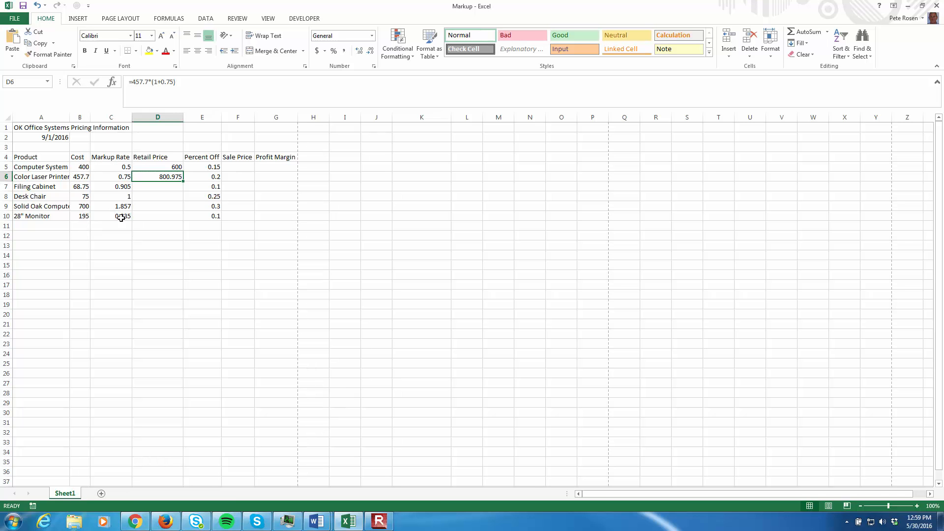
Undo the two hard-coded Retail Price formulas in D5 and D6 and return to D5.
{"action": "left_click", "coordinate": [162, 167]}
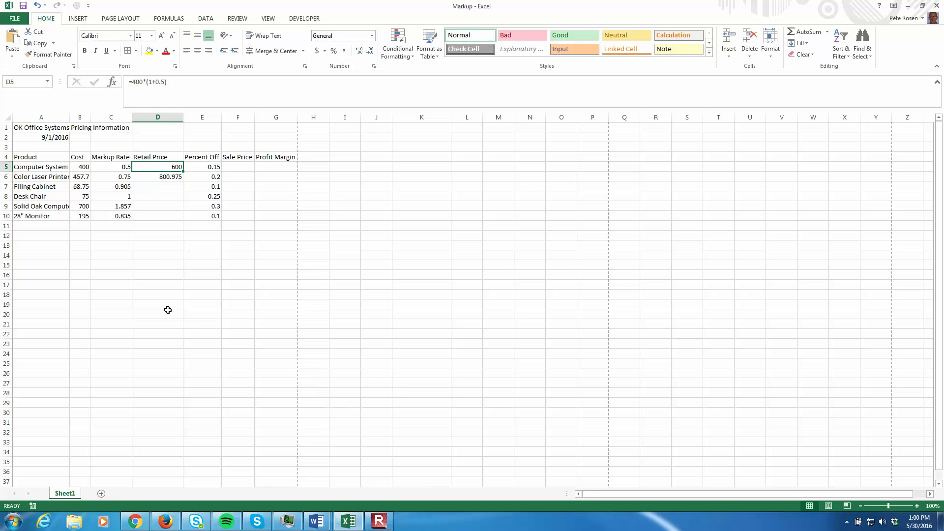
{"action": "key", "text": "Down"}
{"action": "key", "text": "ctrl+z"}
{"action": "key", "text": "ctrl+z"}
{"action": "key", "text": "Down"}
{"action": "key", "text": "Down"}
{"action": "key", "text": "Down"}
{"action": "key", "text": "Up"}
{"action": "key", "text": "Up"}
{"action": "key", "text": "Up"}
Enter the retail price formula =B5*(1+C5) in D5 using references to the cost and markup rate cells.
{"action": "type", "text": "="}
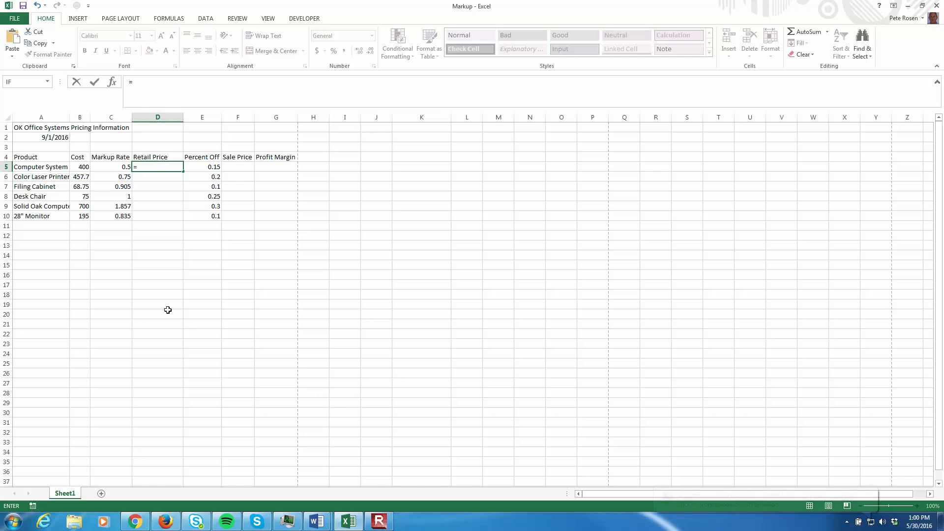
{"action": "left_click", "coordinate": [81, 167]}
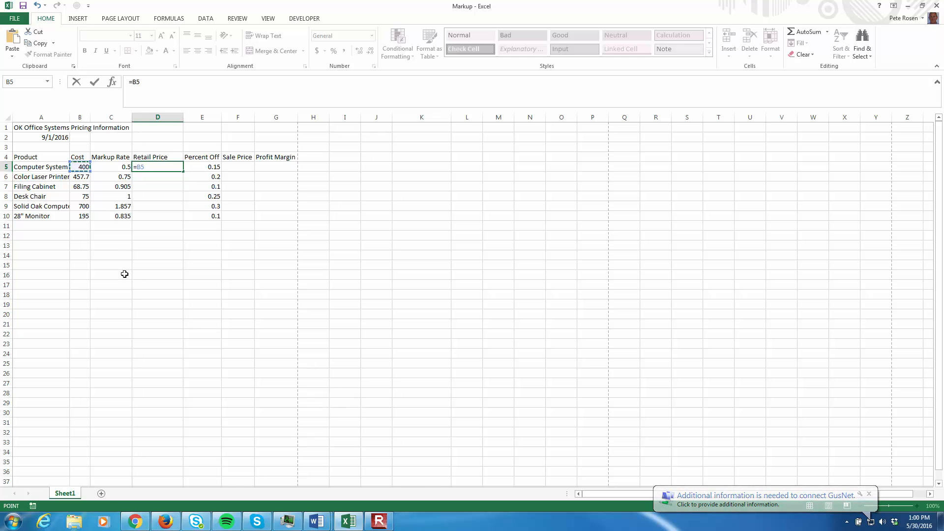
{"action": "type", "text": "*(1+"}
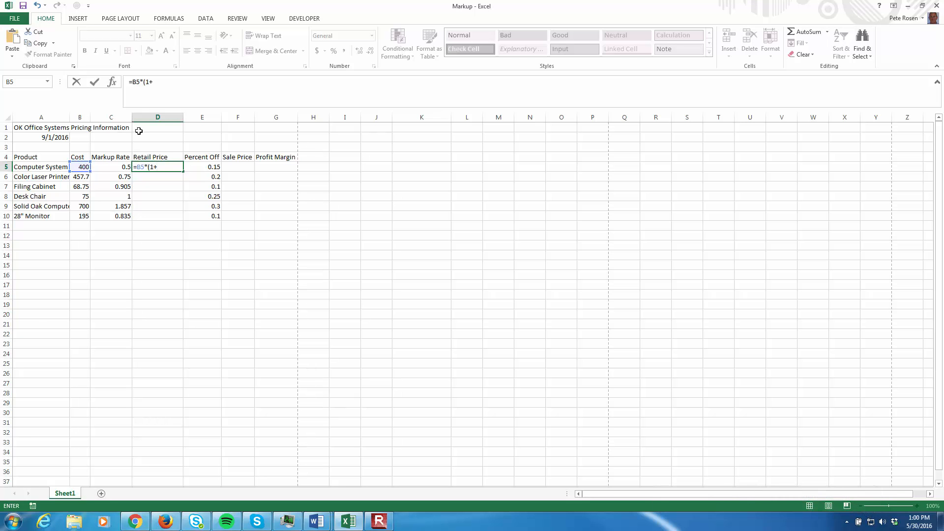
{"action": "left_click", "coordinate": [121, 165]}
{"action": "type", "text": ")"}
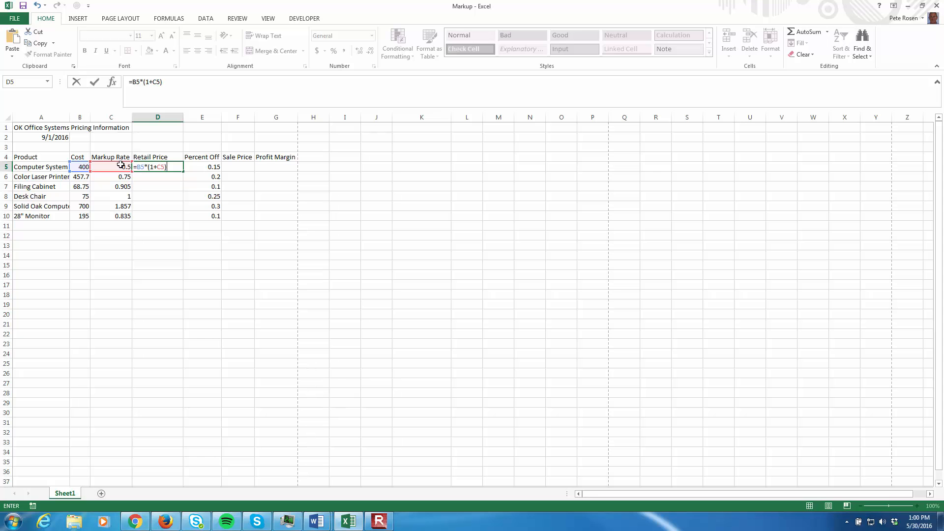
{"action": "key", "text": "Return"}
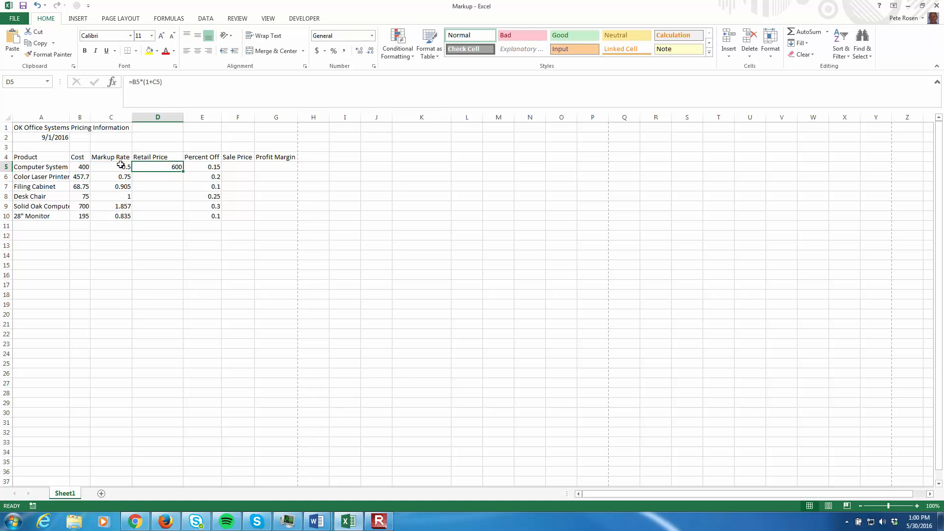
Set the Computer System cost in B5 to 500 and check the retail price formula in D5.
{"action": "left_click", "coordinate": [78, 170]}
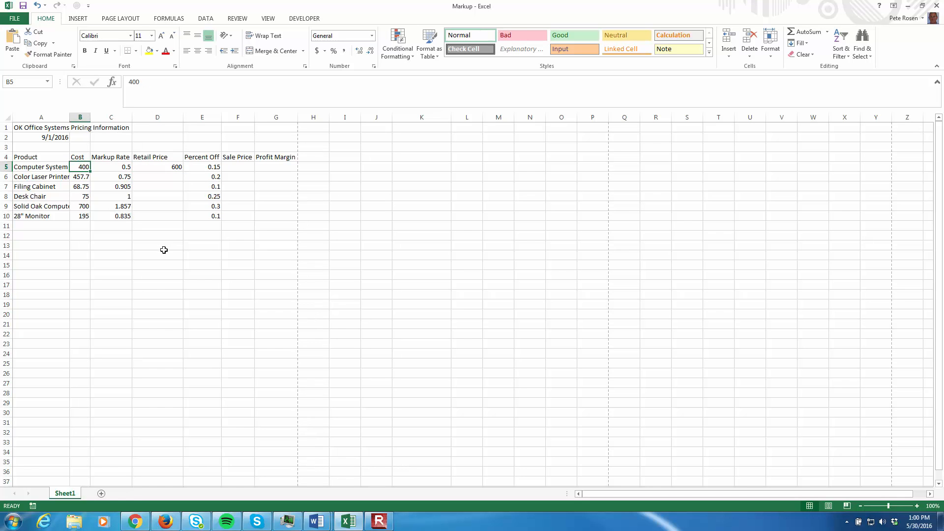
{"action": "left_click", "coordinate": [116, 167]}
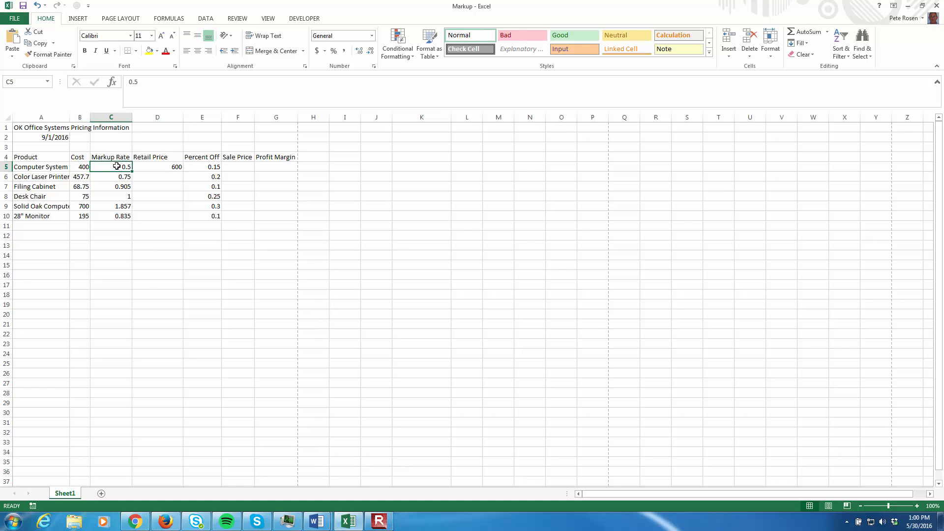
{"action": "left_click", "coordinate": [77, 165]}
{"action": "type", "text": "500"}
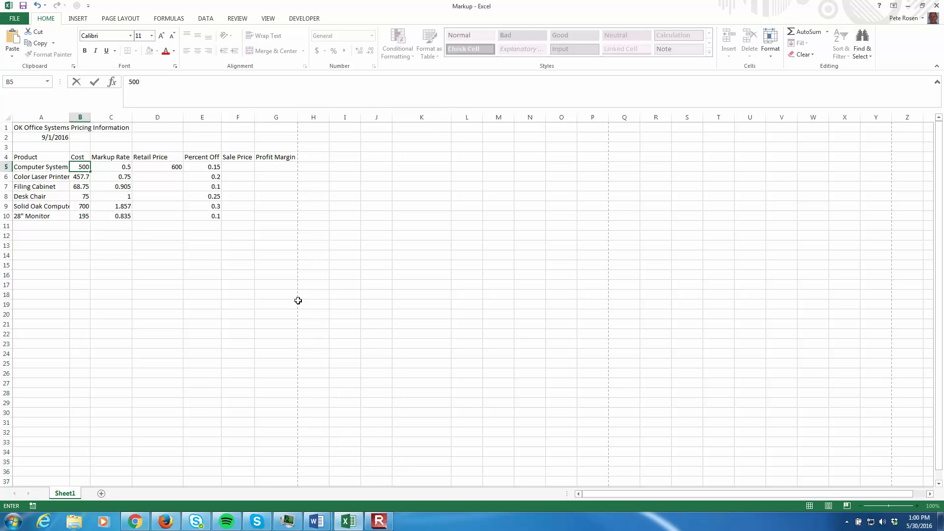
{"action": "key", "text": "Return"}
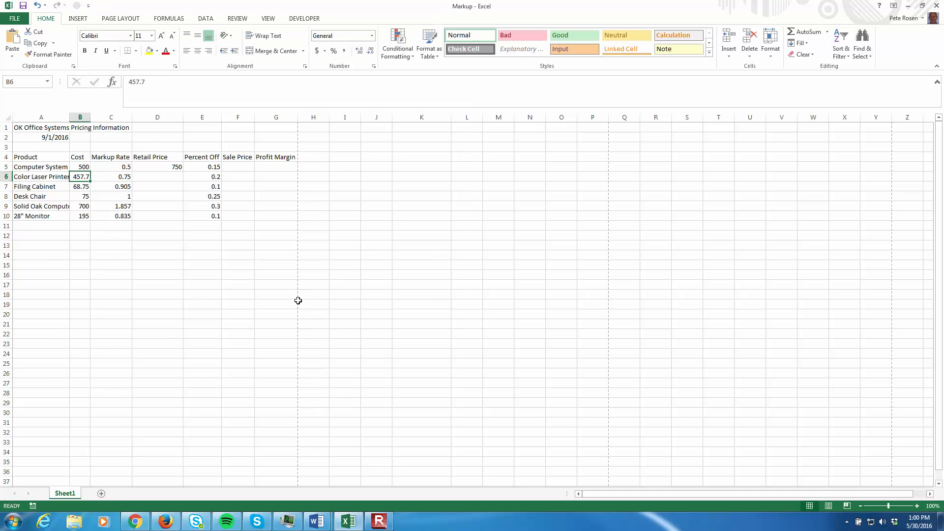
{"action": "left_click", "coordinate": [180, 167]}
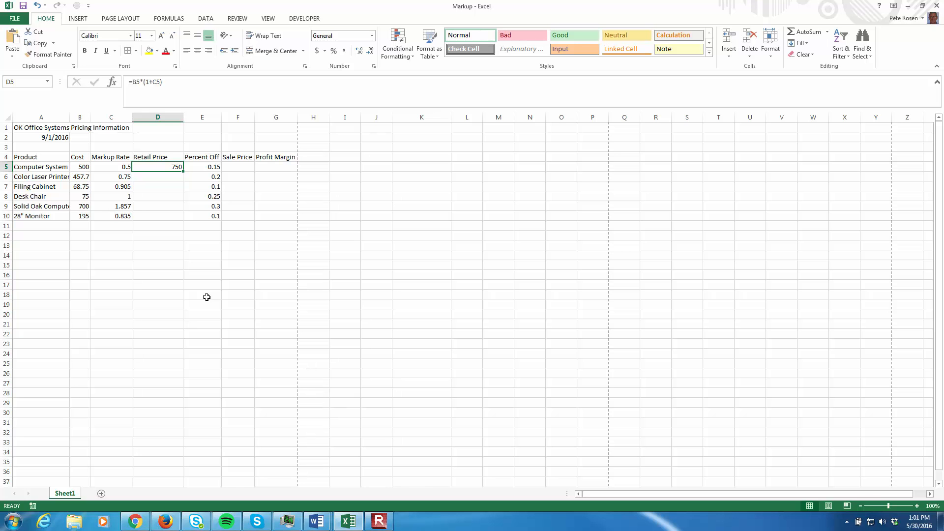
Set the Computer System cost back to 400 and recheck its retail price in D5.
{"action": "left_click", "coordinate": [82, 168]}
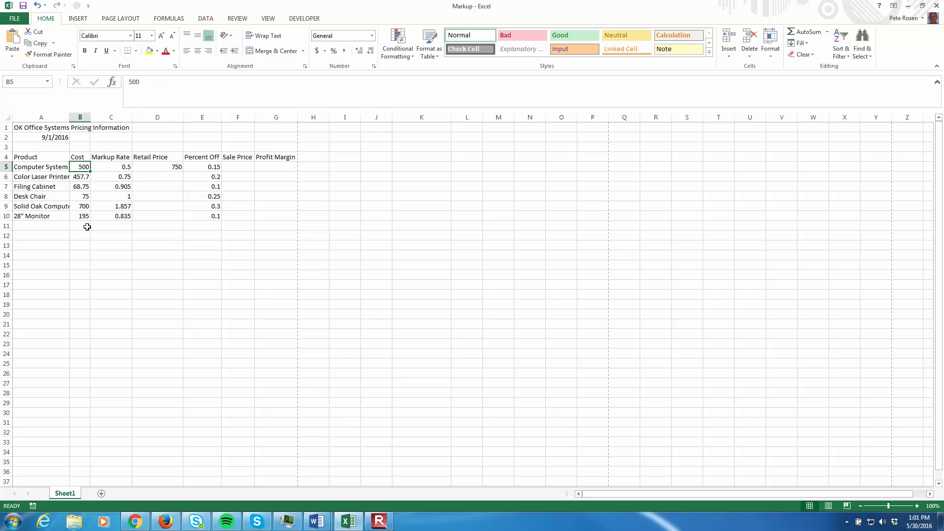
{"action": "type", "text": "400"}
{"action": "key", "text": "Return"}
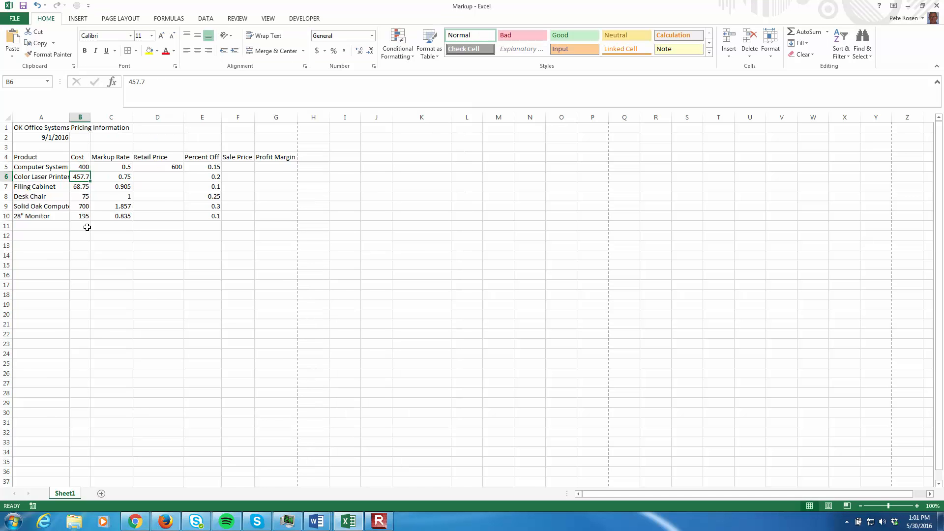
{"action": "left_click", "coordinate": [141, 170]}
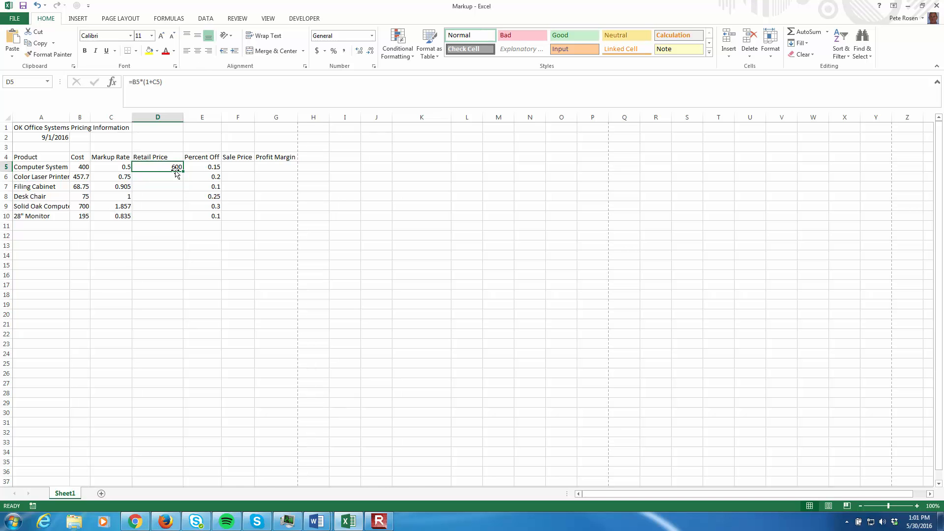
Enter the sale price formula =D5-(D5*E5) for Computer System in F5 and review it.
{"action": "left_click", "coordinate": [242, 167]}
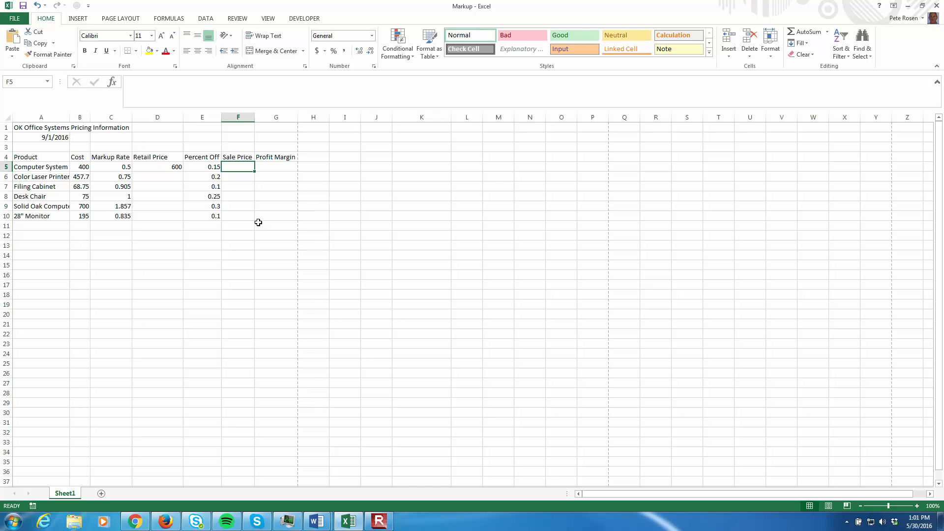
{"action": "type", "text": "=D5"}
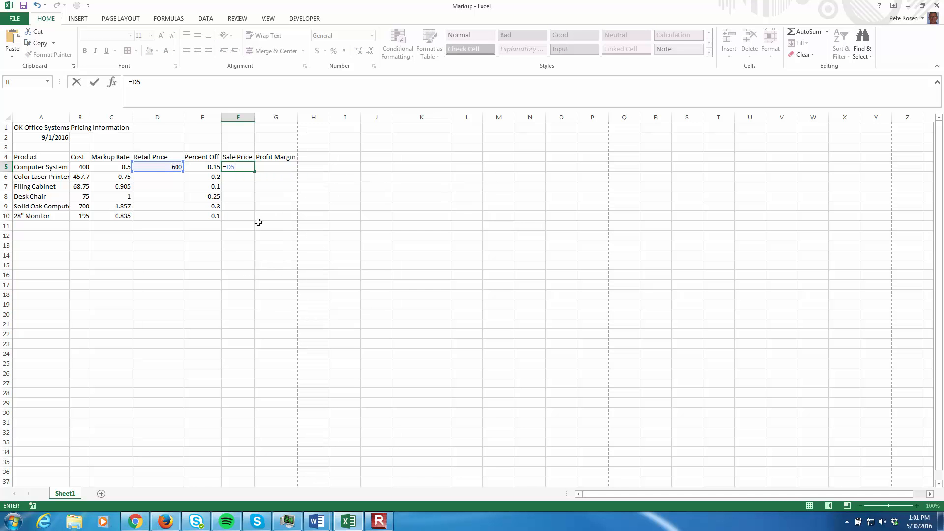
{"action": "type", "text": "-(D5*e5"}
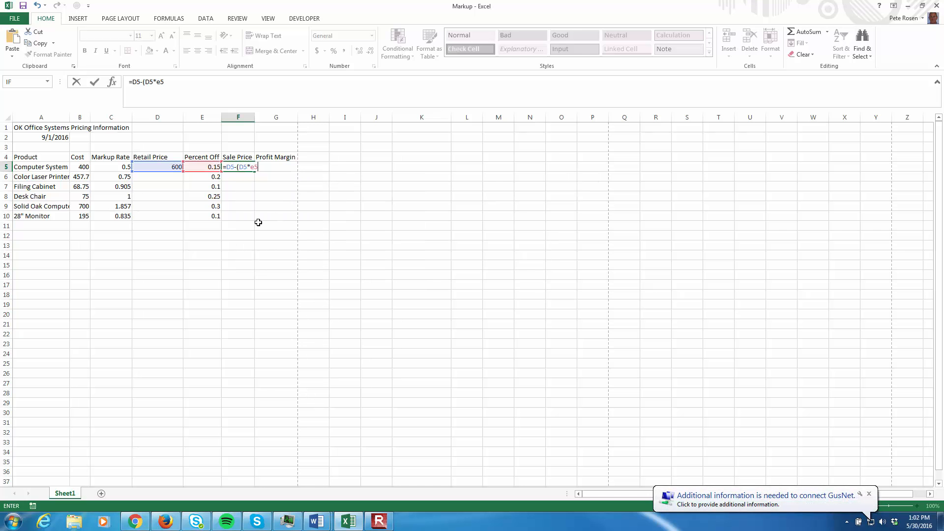
{"action": "key", "text": "Return"}
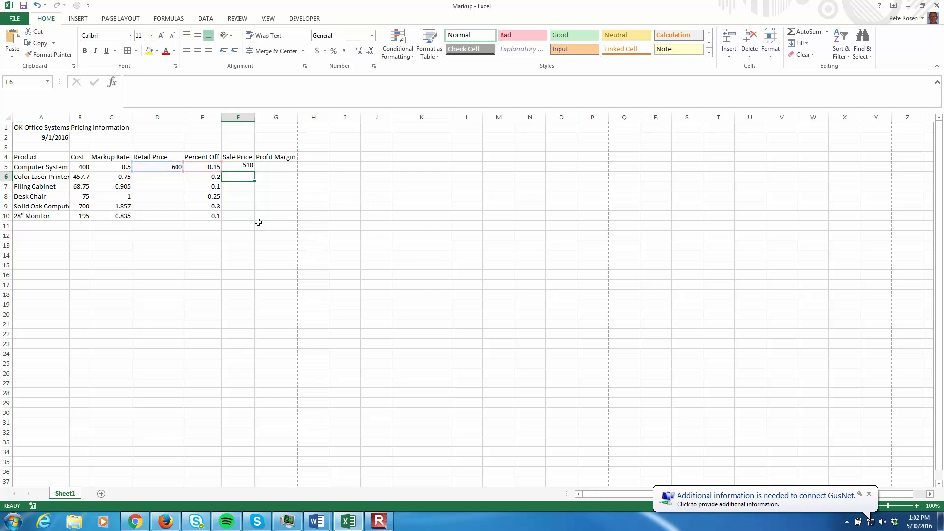
{"action": "left_click", "coordinate": [249, 167]}
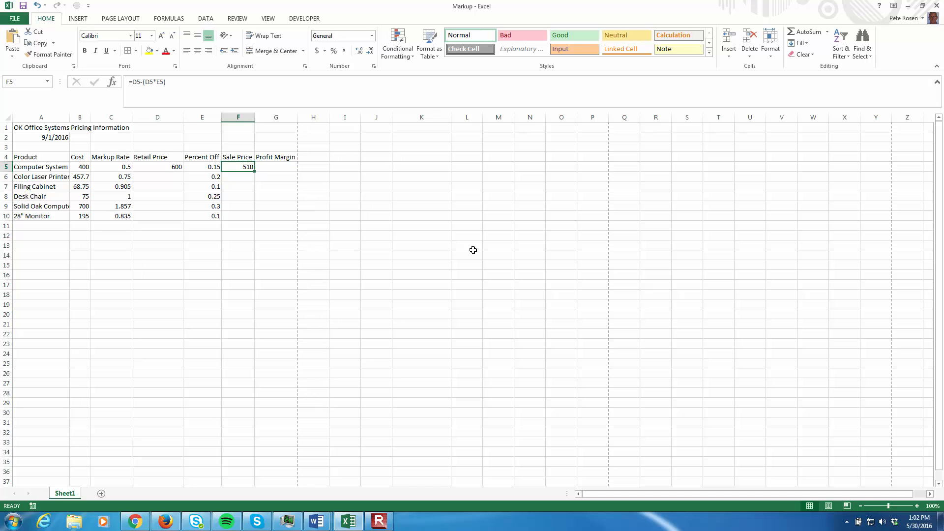
Enter the profit margin formula =(F5-B5)/F5 for Computer System in G5 and review the formulas in D5, F5 and G5.
{"action": "left_click", "coordinate": [275, 166]}
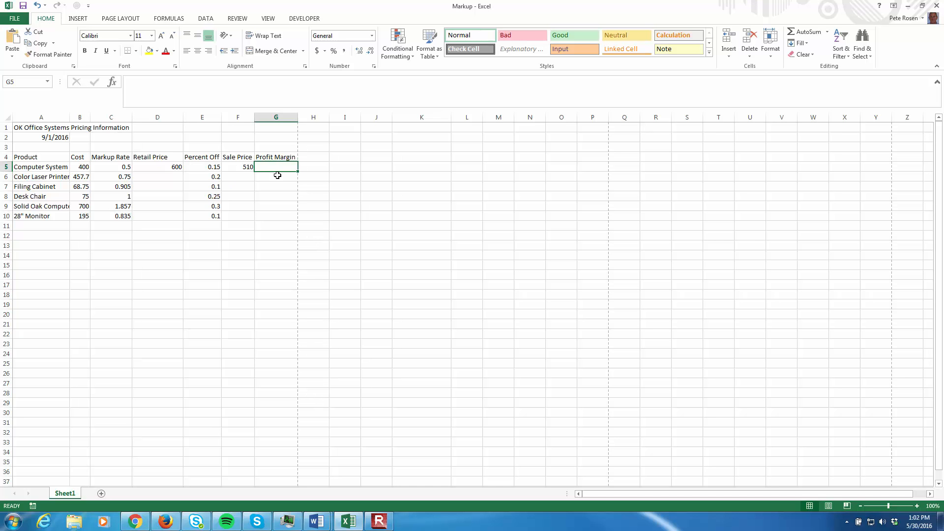
{"action": "type", "text": "="}
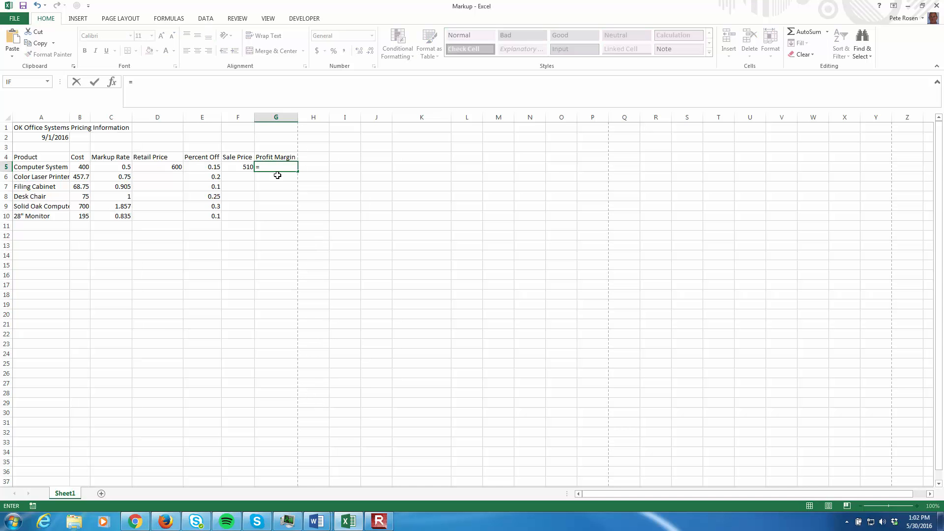
{"action": "type", "text": "(F5"}
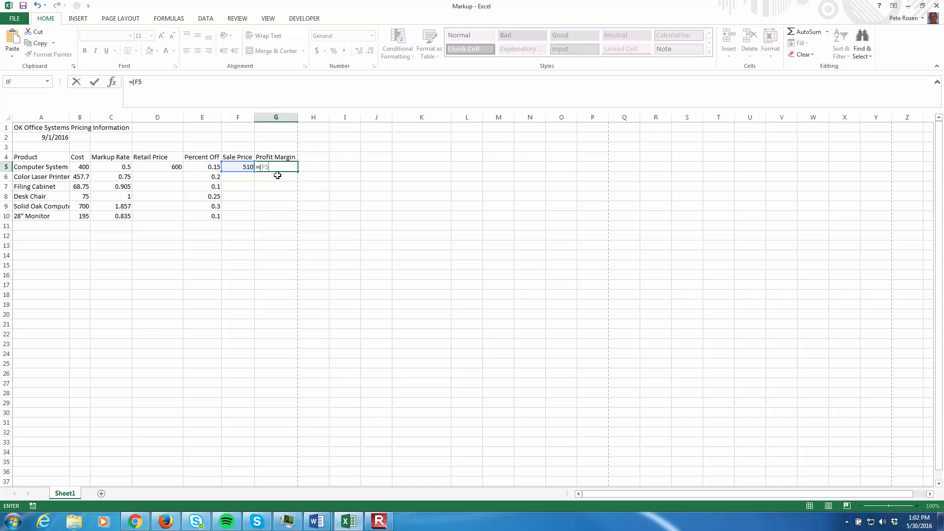
{"action": "type", "text": "-B5"}
{"action": "type", "text": ")/"}
{"action": "type", "text": "F5"}
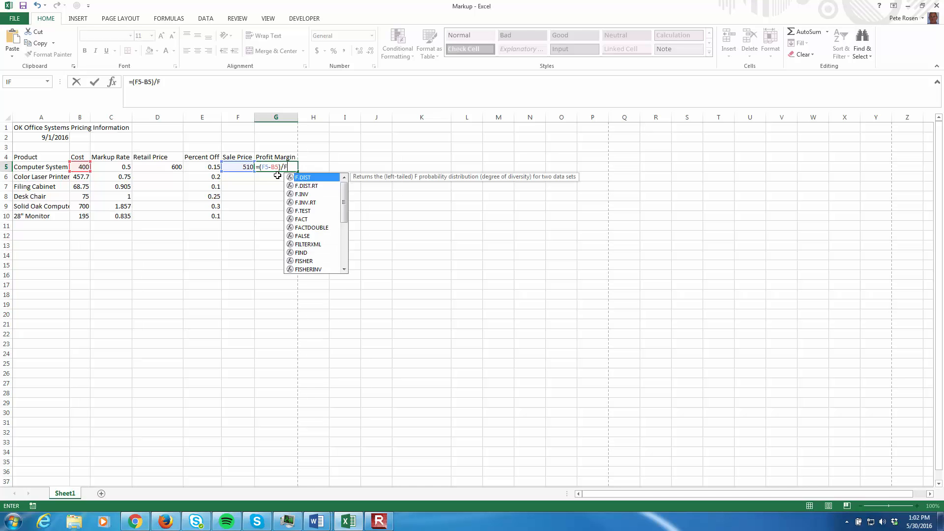
{"action": "key", "text": "Return"}
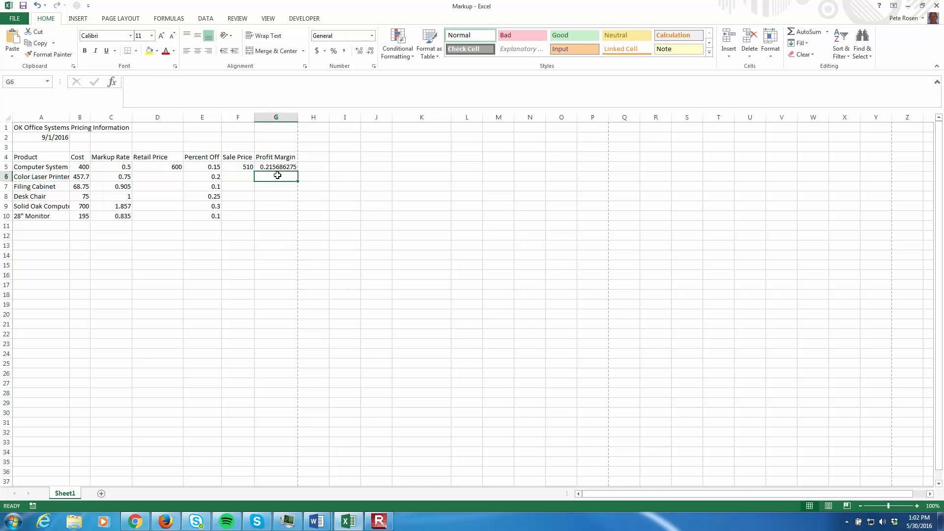
{"action": "left_click", "coordinate": [276, 168]}
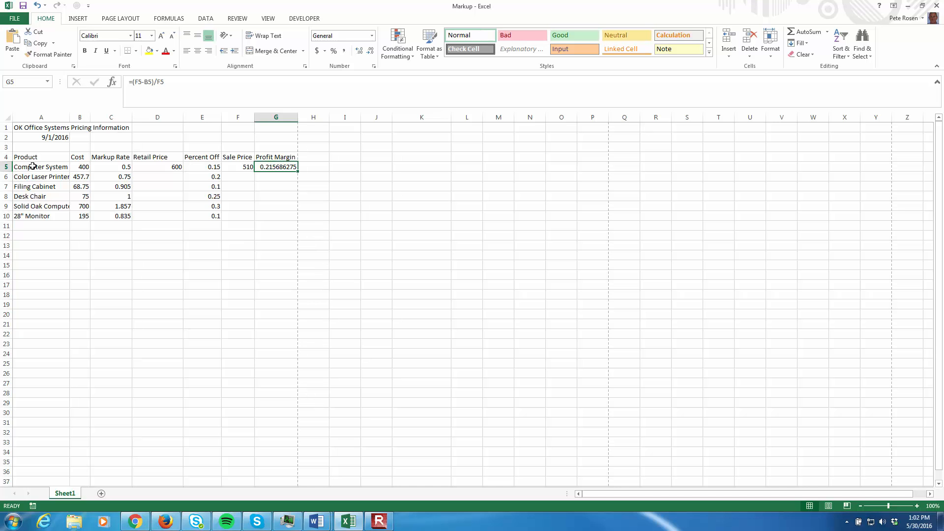
{"action": "left_click", "coordinate": [179, 166]}
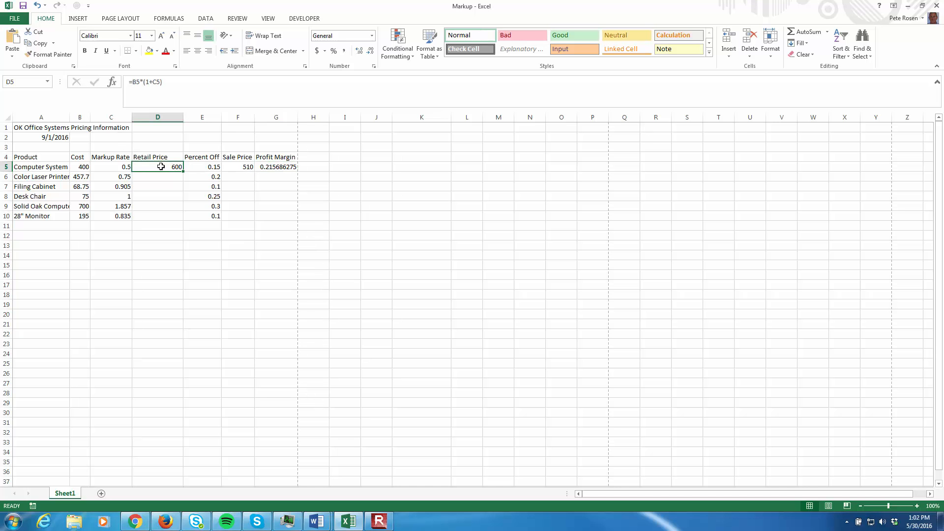
{"action": "left_click", "coordinate": [236, 165]}
{"action": "left_click", "coordinate": [289, 166]}
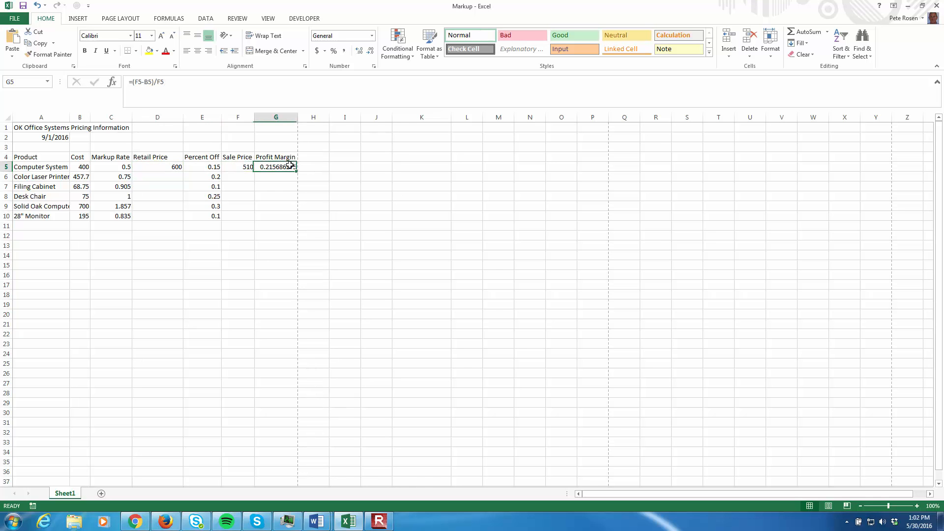
Copy the retail price formula from D5 down through D10 for the remaining products.
{"action": "left_click", "coordinate": [174, 167]}
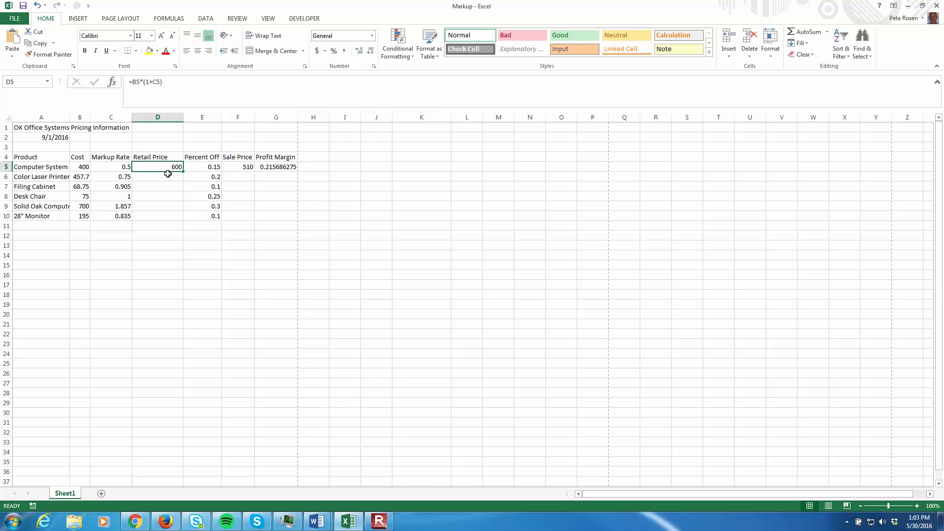
{"action": "left_click", "coordinate": [167, 176]}
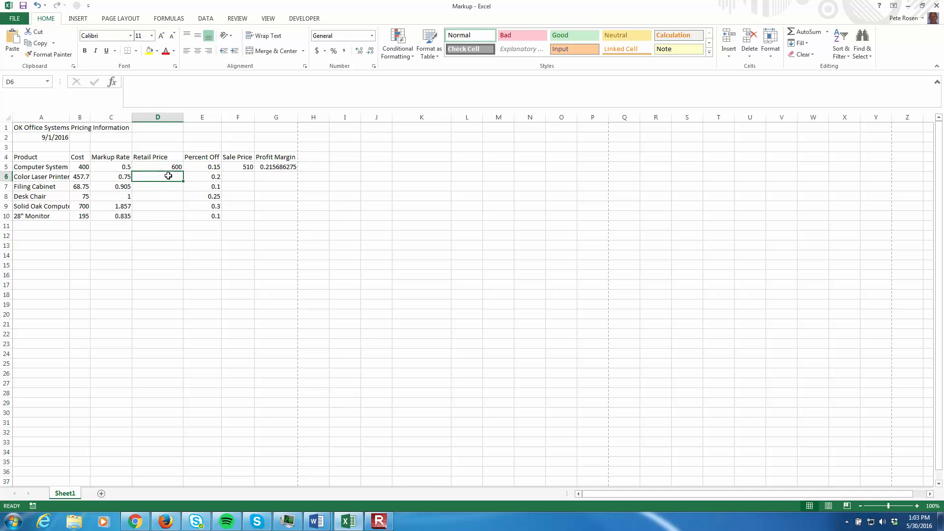
{"action": "left_click", "coordinate": [173, 217]}
{"action": "key", "text": "Up"}
{"action": "key", "text": "Up"}
{"action": "key", "text": "Up"}
{"action": "key", "text": "Up"}
{"action": "key", "text": "Up"}
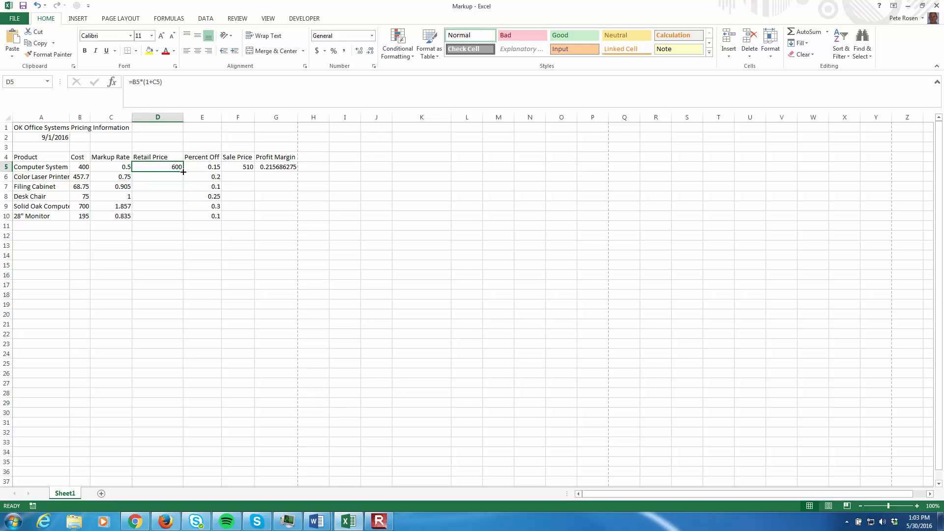
{"action": "left_click_drag", "start_coordinate": [184, 171], "coordinate": [183, 220]}
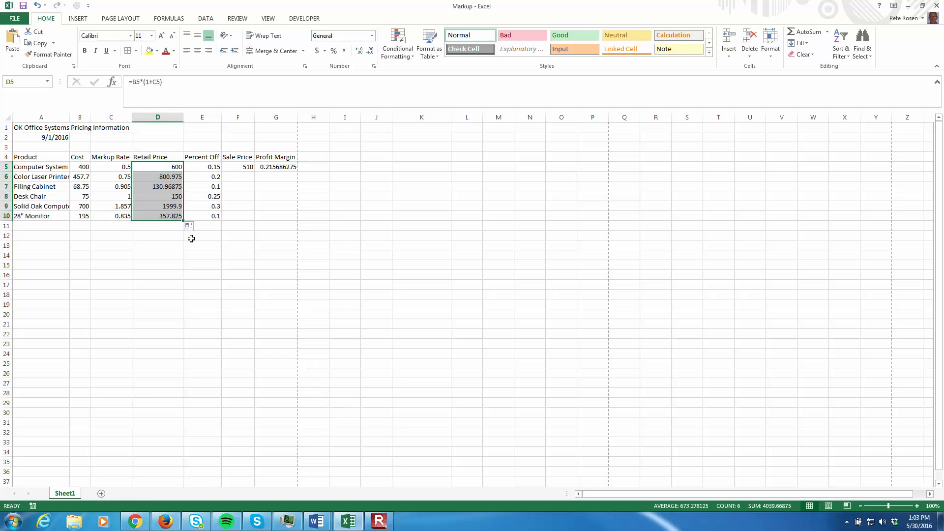
Check the cell references in the retail price formulas of the individual products down column D.
{"action": "left_click", "coordinate": [177, 171]}
{"action": "left_click", "coordinate": [177, 176]}
{"action": "left_click", "coordinate": [177, 187]}
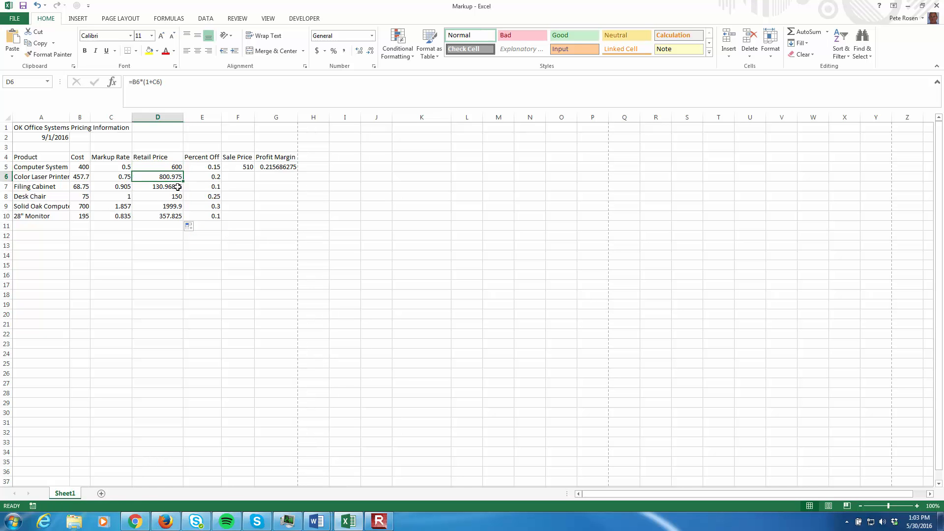
{"action": "left_click", "coordinate": [177, 196]}
{"action": "left_click", "coordinate": [177, 206]}
{"action": "left_click", "coordinate": [177, 216]}
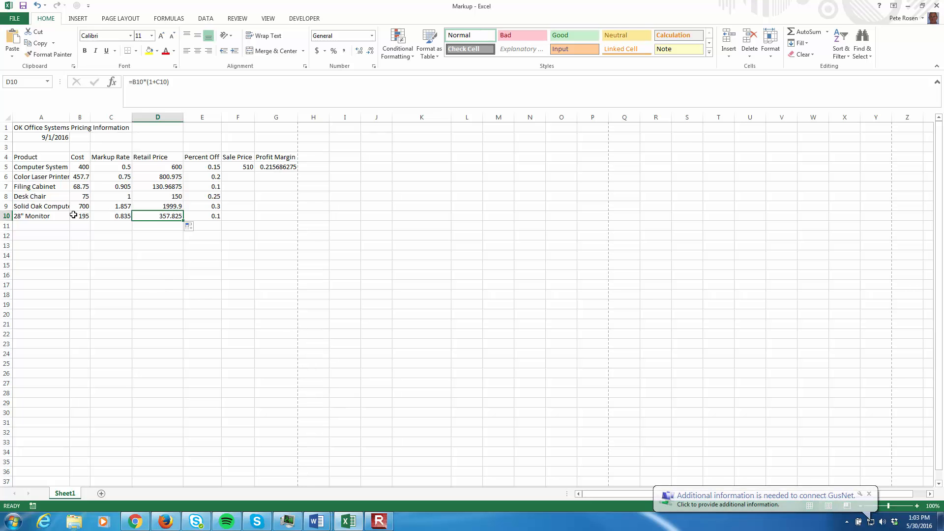
{"action": "left_click", "coordinate": [172, 185]}
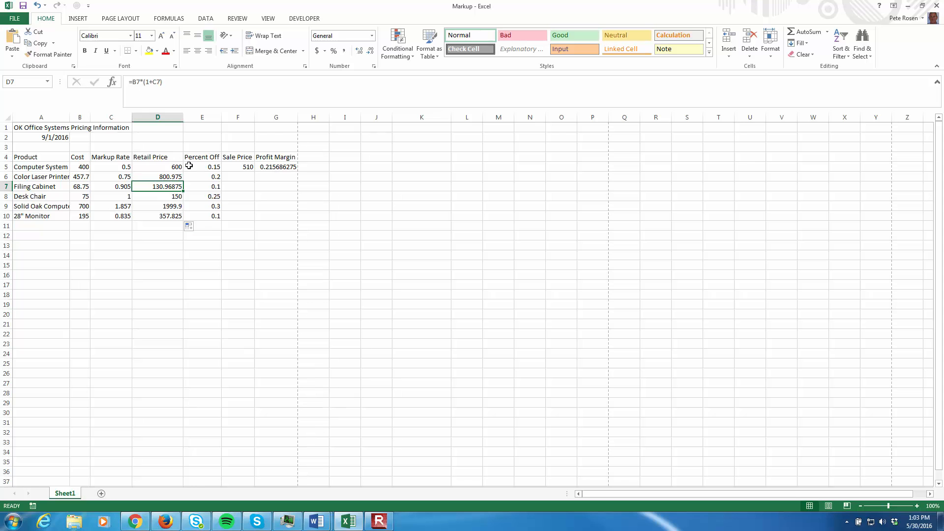
Copy the sale price formula in F5 and the profit margin formula in G5 down through row 10.
{"action": "left_click", "coordinate": [245, 169]}
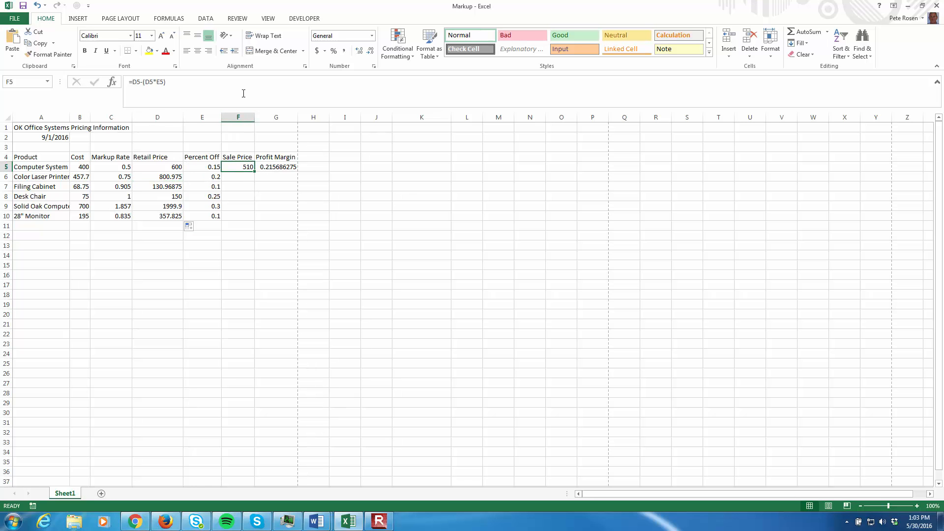
{"action": "left_click_drag", "start_coordinate": [254, 173], "coordinate": [251, 223]}
{"action": "left_click", "coordinate": [285, 168]}
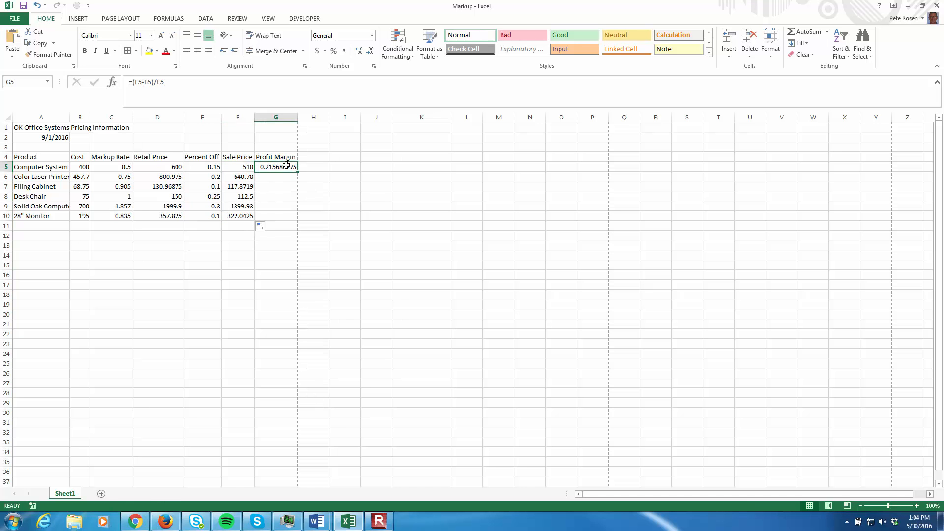
{"action": "left_click_drag", "start_coordinate": [297, 172], "coordinate": [294, 222]}
{"action": "left_click", "coordinate": [283, 265]}
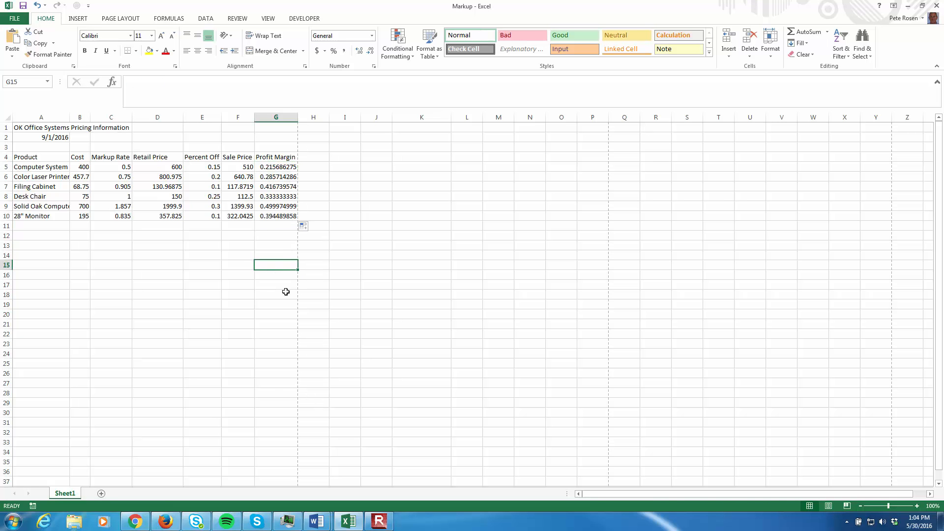
{"action": "left_click", "coordinate": [203, 274]}
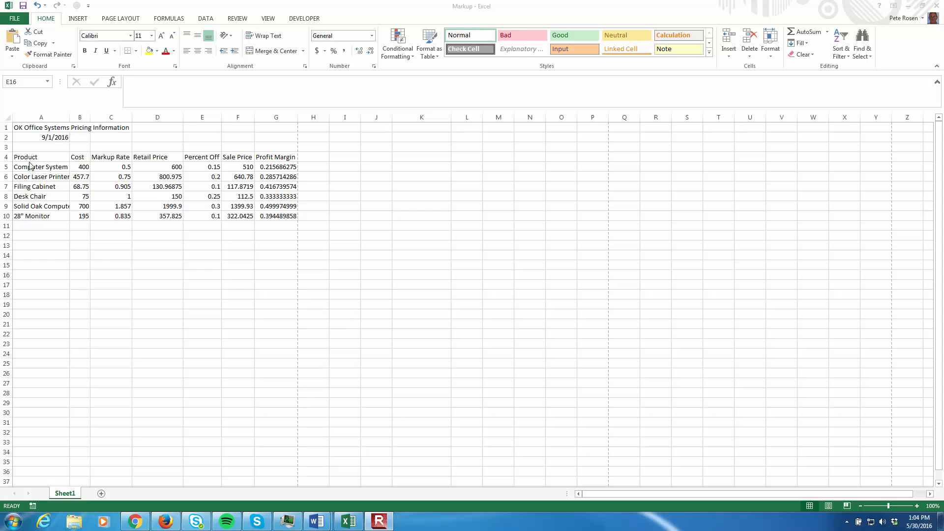
Set the Computer System cost in B5 to 475.5.
{"action": "left_click", "coordinate": [80, 167]}
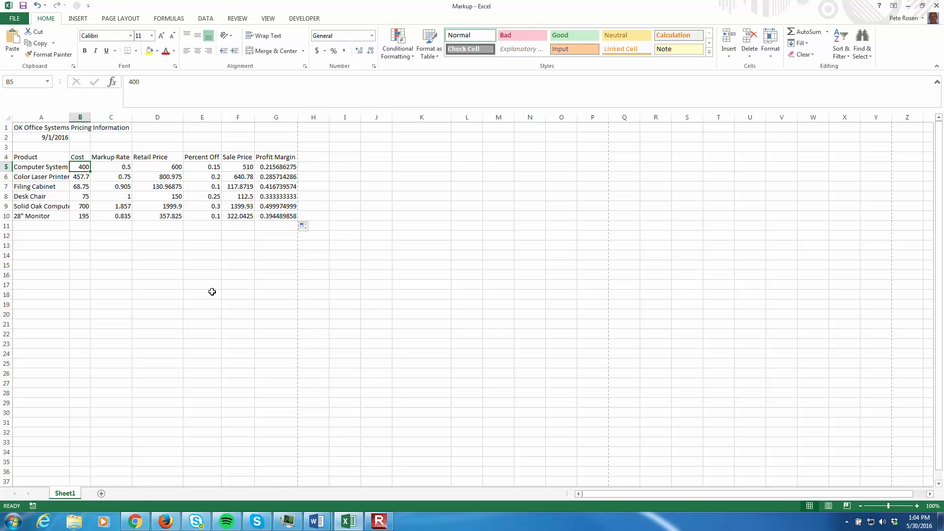
{"action": "type", "text": "34"}
{"action": "key", "text": "BackSpace"}
{"action": "type", "text": "475.5"}
{"action": "key", "text": "Return"}
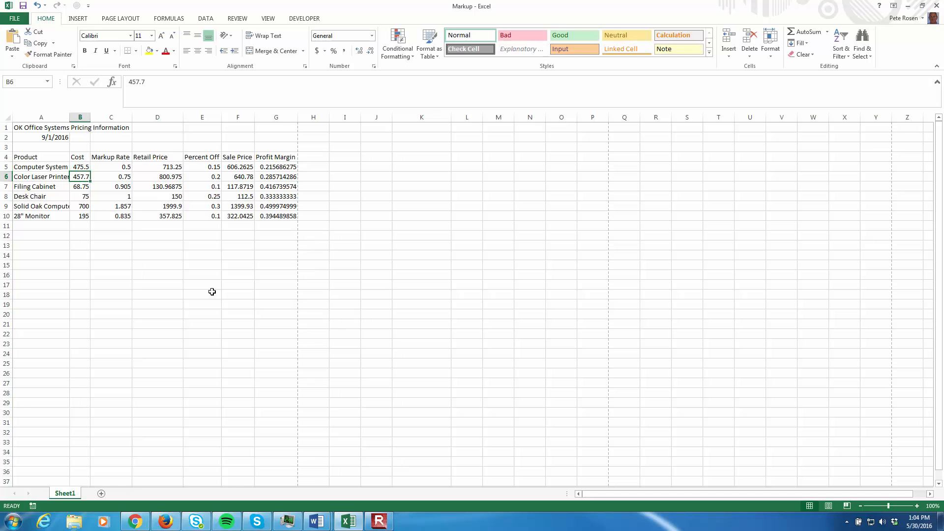
Set the markup rate of the Color Laser Printer in C6 to 0.755.
{"action": "left_click", "coordinate": [129, 176]}
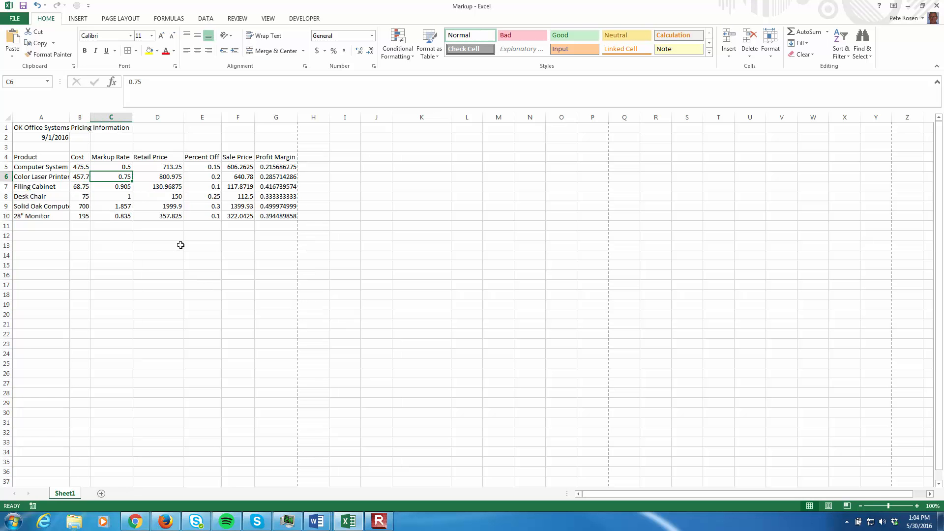
{"action": "left_click", "coordinate": [157, 84]}
{"action": "type", "text": "5"}
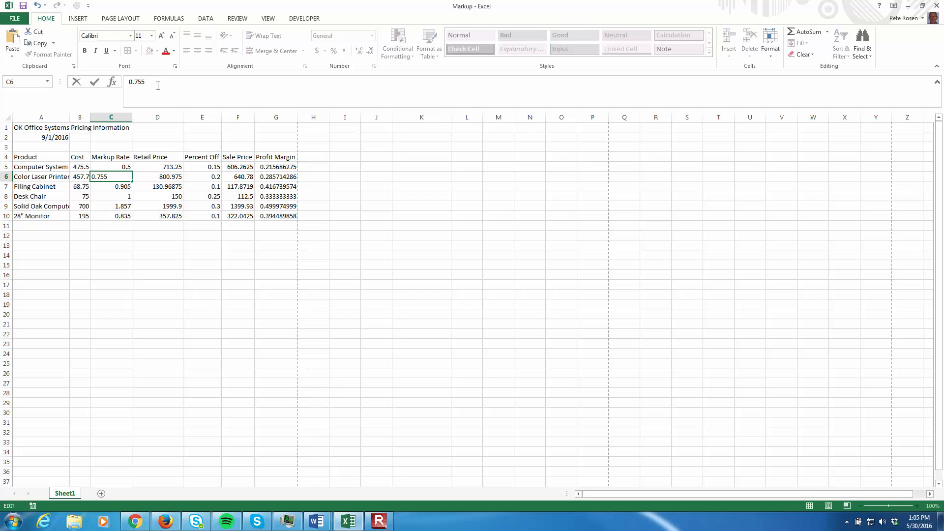
{"action": "key", "text": "Return"}
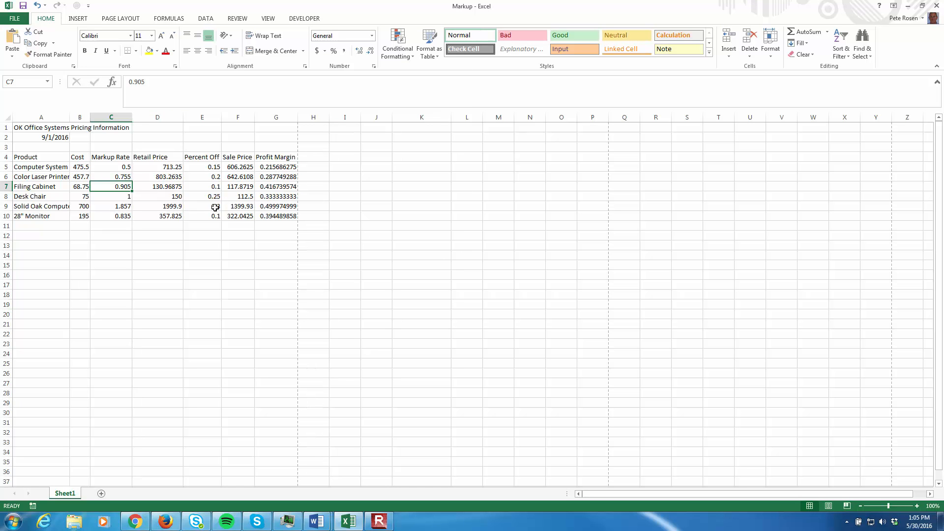
Set the Filing Cabinet's percent off in E7 to 0.05.
{"action": "key", "text": "Right"}
{"action": "key", "text": "Right"}
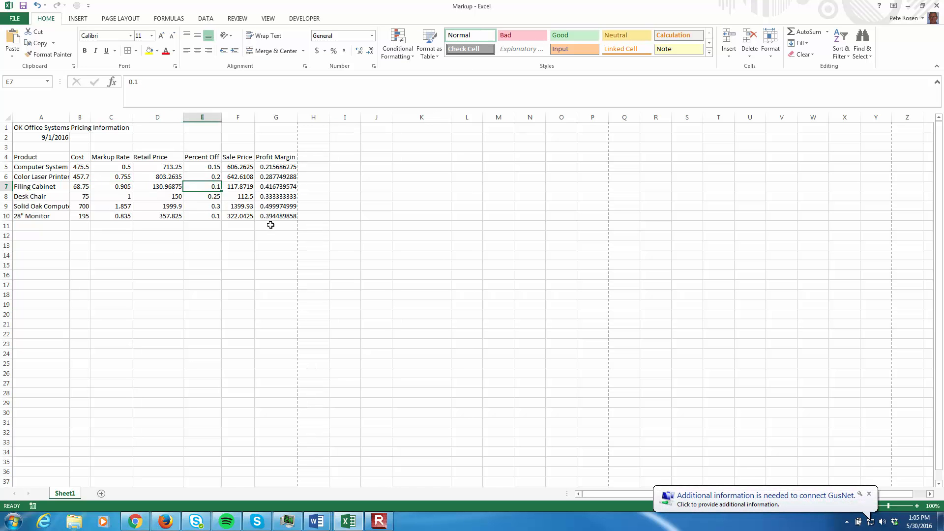
{"action": "left_click", "coordinate": [149, 81]}
{"action": "key", "text": "BackSpace"}
{"action": "type", "text": "05"}
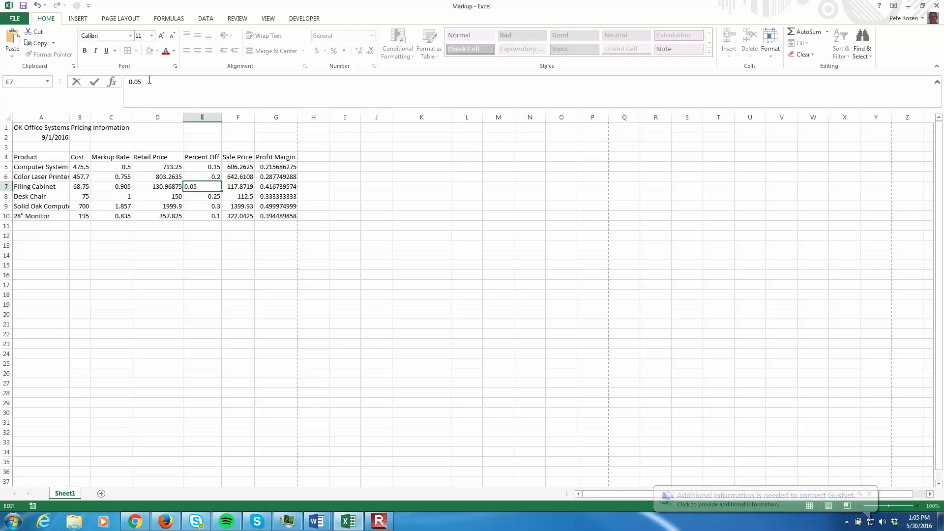
{"action": "key", "text": "Return"}
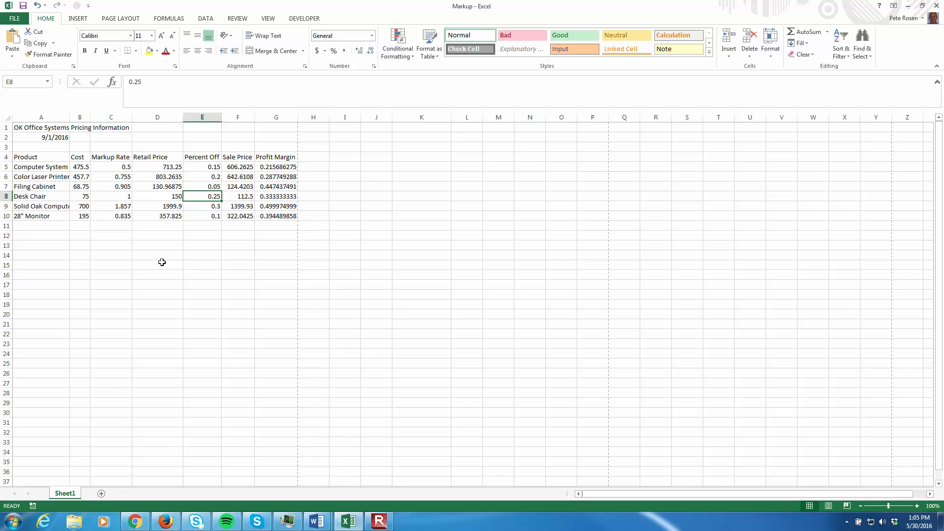
Show the worksheet's formulas in place of their values to check them, toggling between both views and ending on values.
{"action": "key", "text": "ctrl+grave"}
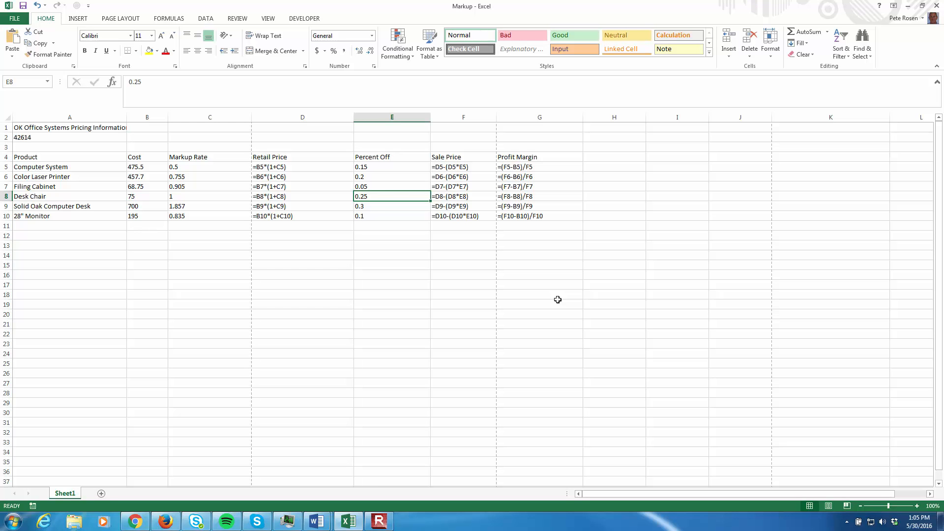
{"action": "key", "text": "ctrl+grave"}
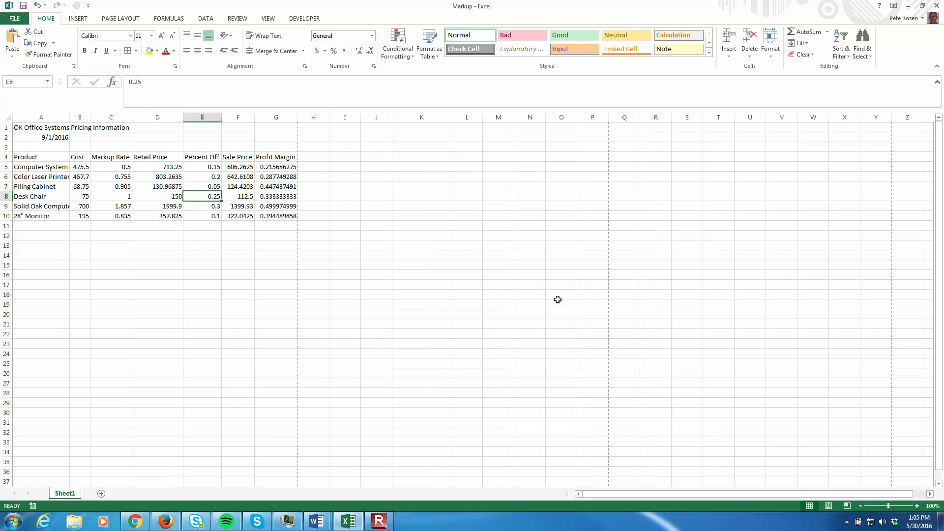
{"action": "key", "text": "ctrl+grave"}
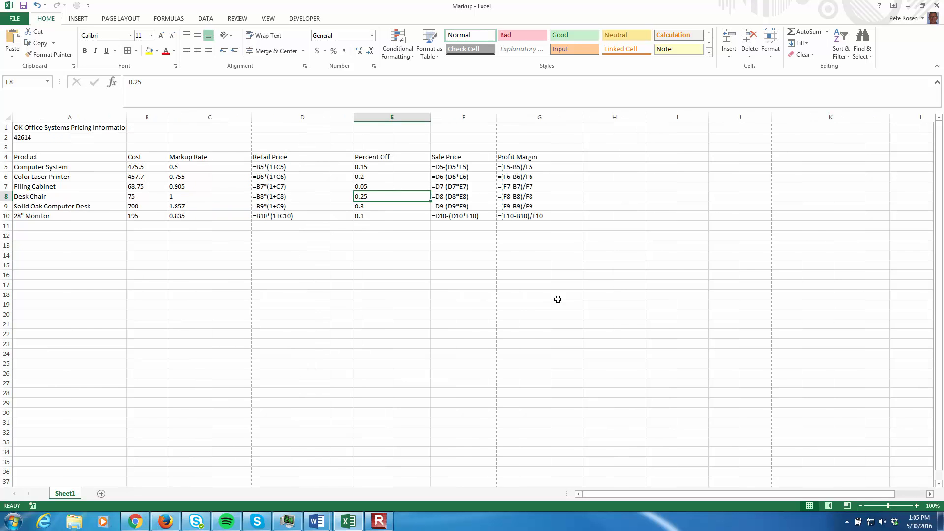
{"action": "key", "text": "ctrl+grave"}
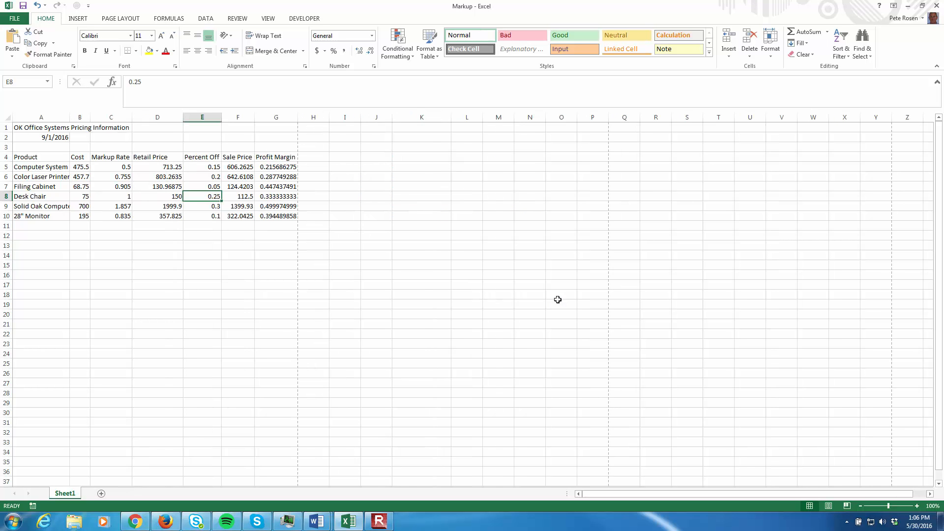